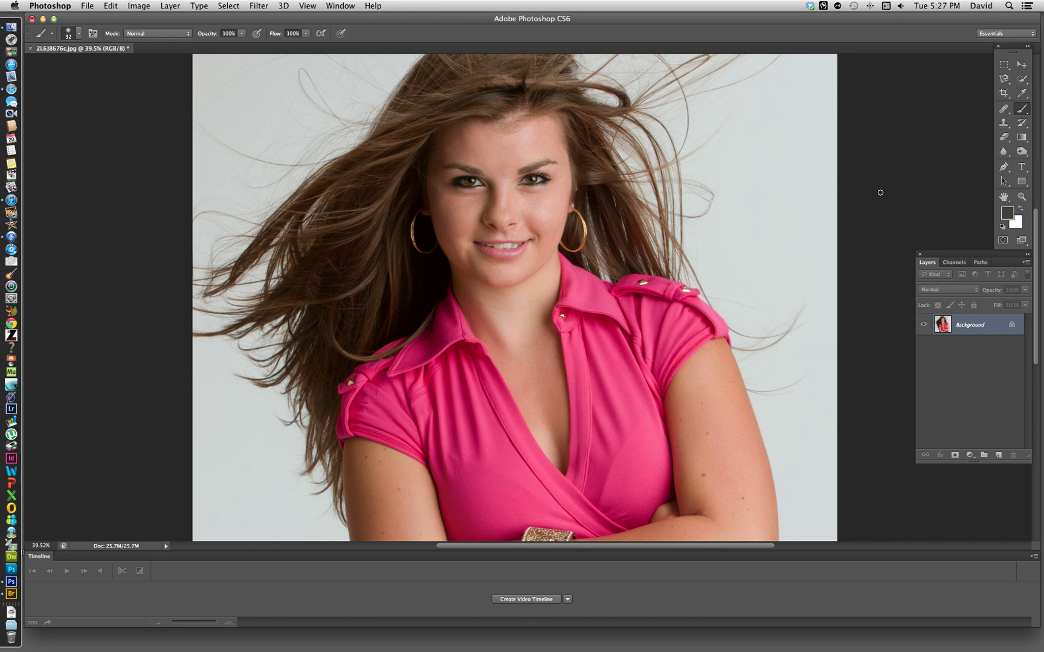
Duplicate the Background layer, keeping only one copy above the original photo.
{"action": "scroll", "coordinate": [598, 175], "scroll_direction": "up", "scroll_amount": 8}
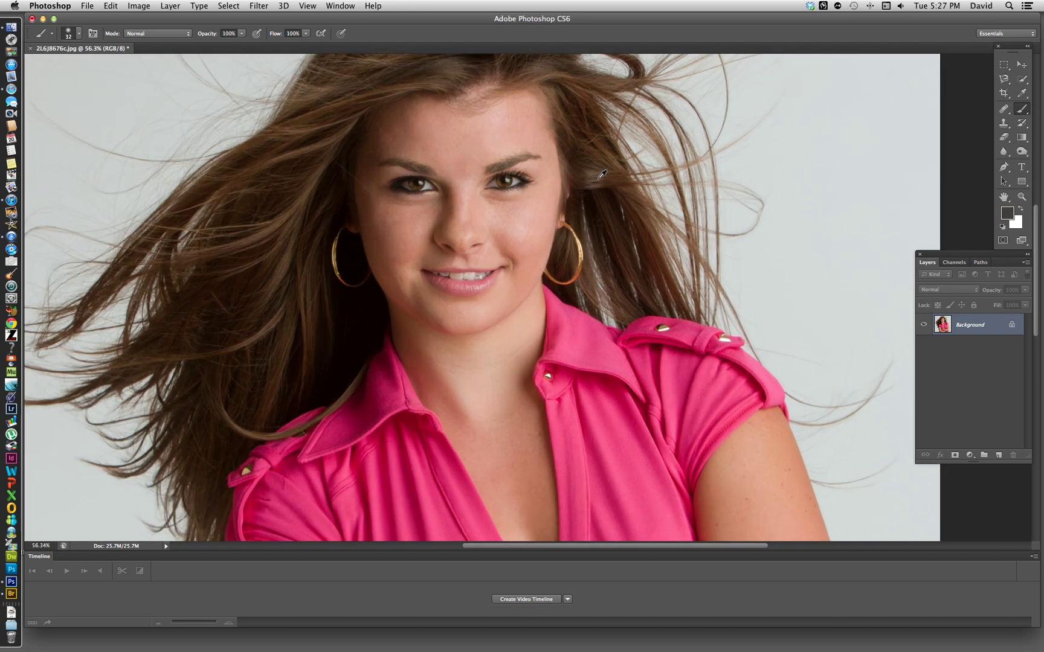
{"action": "scroll", "coordinate": [401, 112], "scroll_direction": "up", "scroll_amount": 3}
{"action": "scroll", "coordinate": [400, 111], "scroll_direction": "left", "scroll_amount": 3}
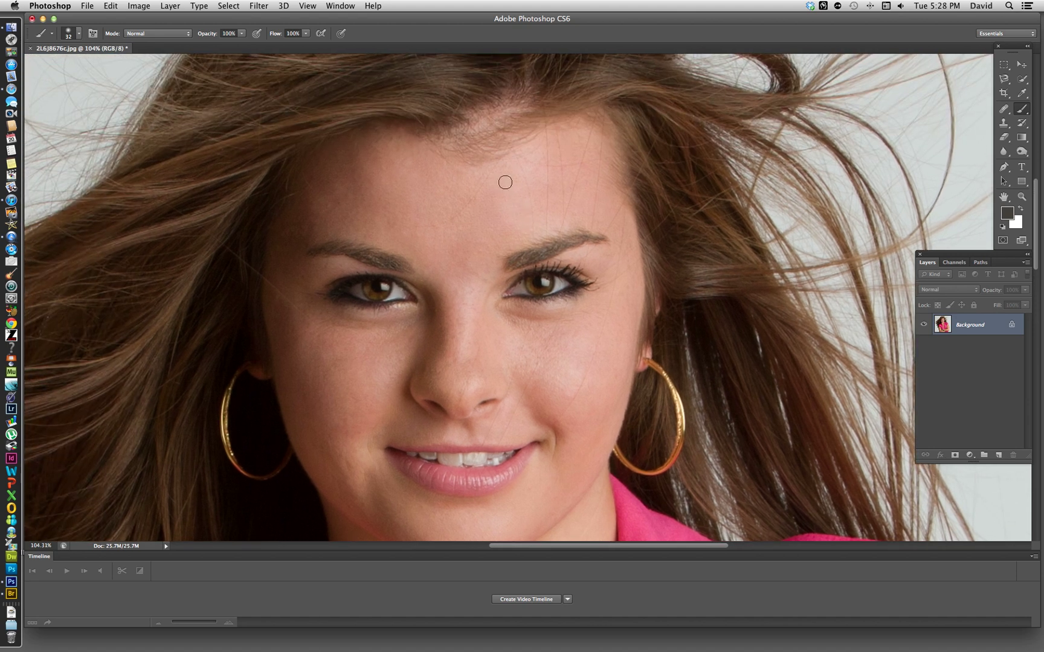
{"action": "scroll", "coordinate": [505, 181], "scroll_direction": "up", "scroll_amount": 4}
{"action": "scroll", "coordinate": [511, 183], "scroll_direction": "up", "scroll_amount": 1}
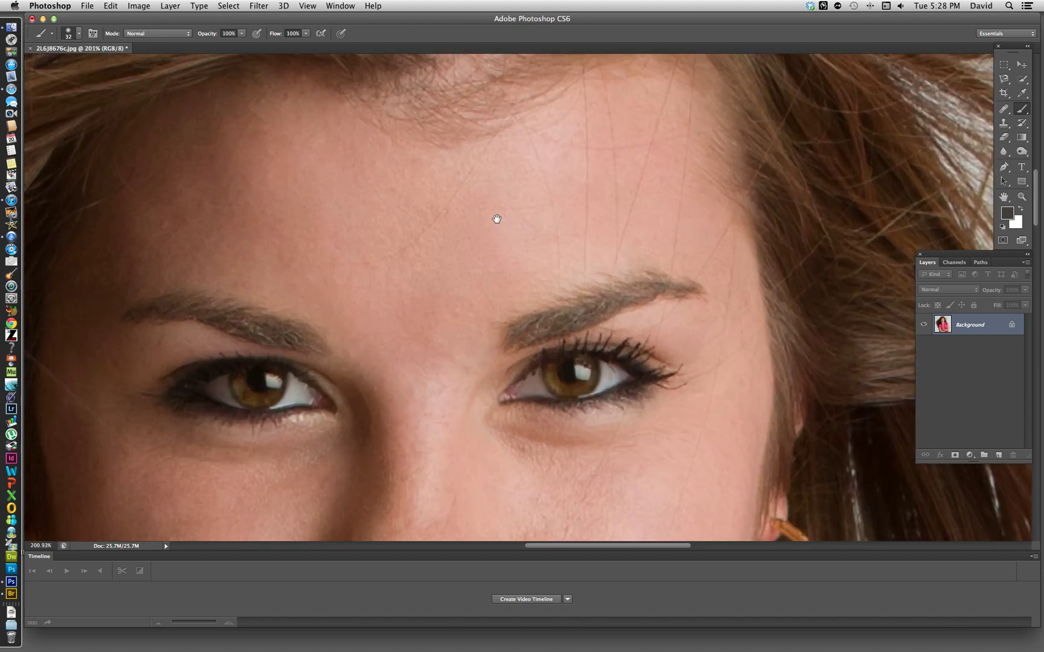
{"action": "mouse_move", "coordinate": [496, 217]}
{"action": "left_mouse_down"}
{"action": "mouse_move", "coordinate": [516, 112]}
{"action": "mouse_move", "coordinate": [536, 168]}
{"action": "left_mouse_up"}
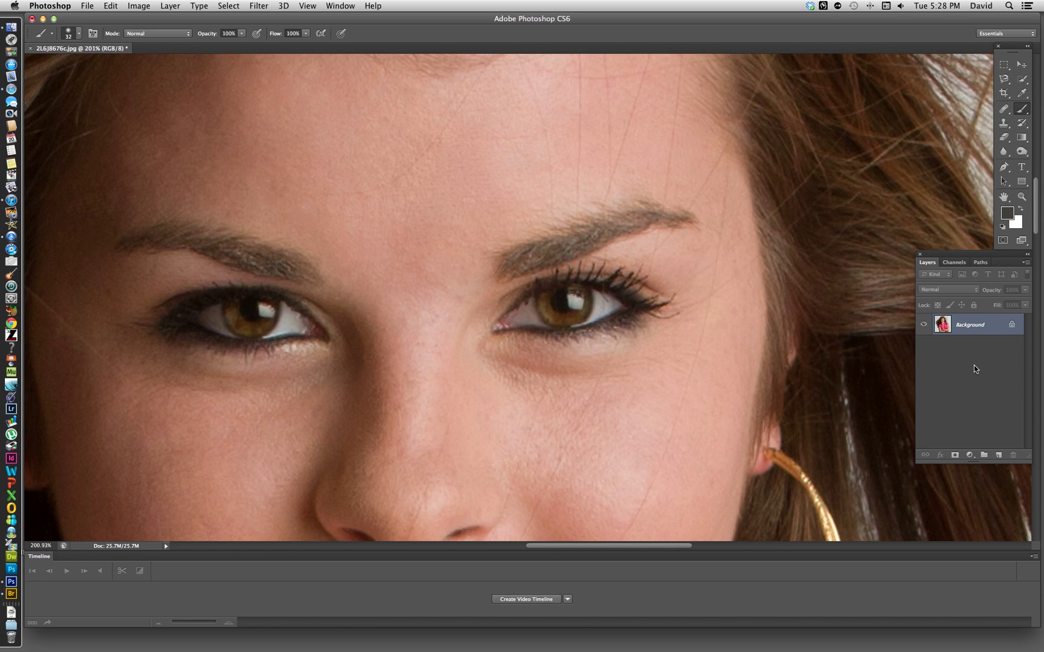
{"action": "key", "text": "super+j"}
{"action": "key", "text": "super+j"}
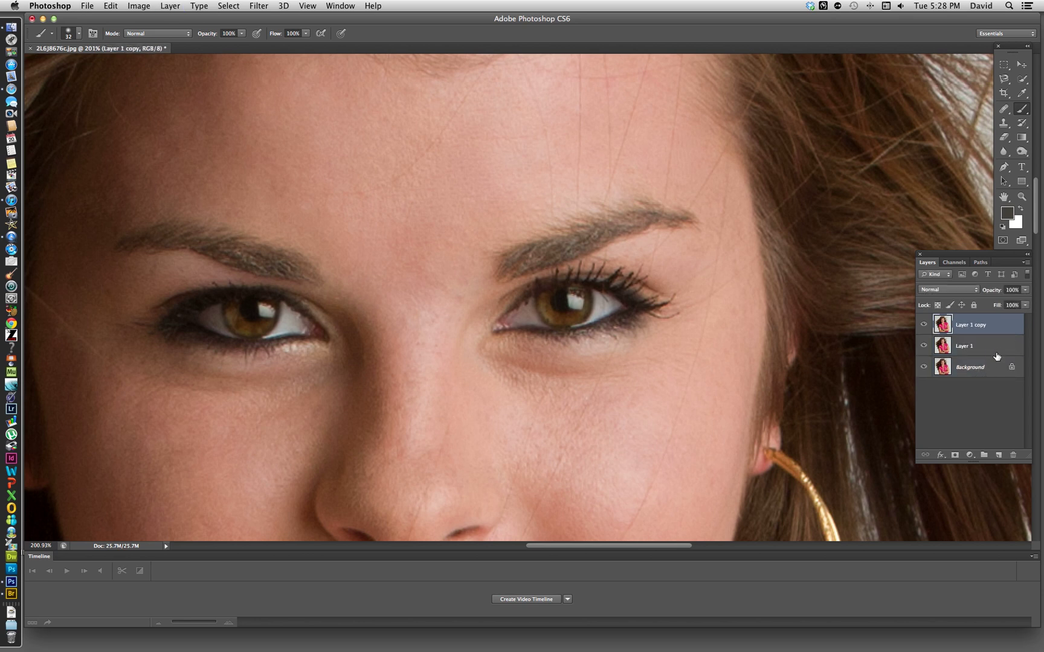
{"action": "key", "text": "super+z"}
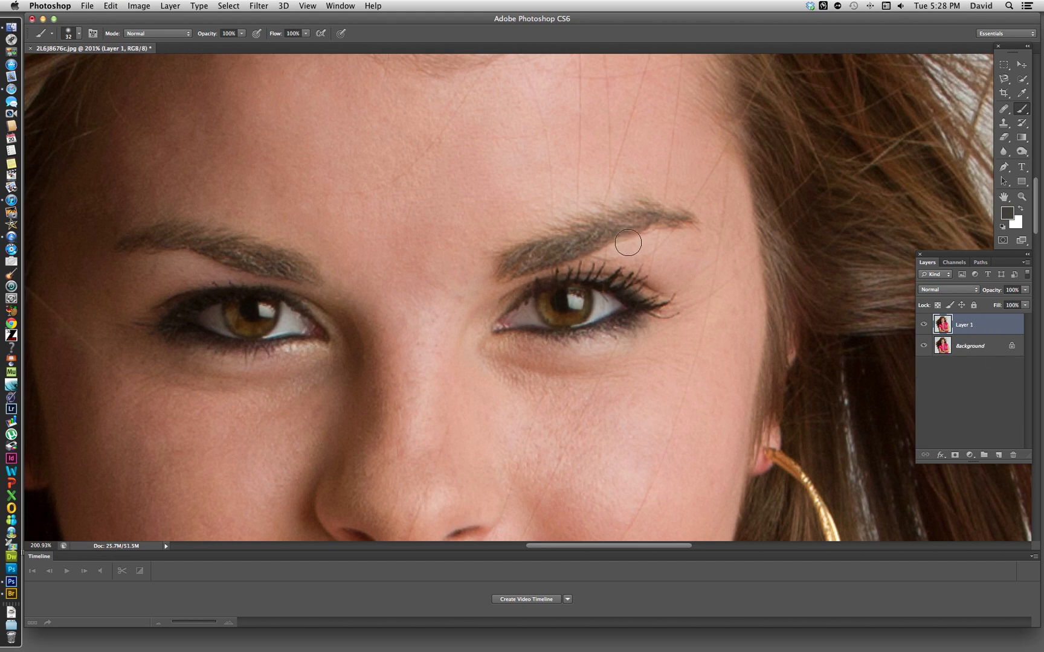
Use the Healing Brush to remove the fine stray hairs crossing the middle of the forehead down toward the eyebrow beside them.
{"action": "left_click", "coordinate": [1005, 112]}
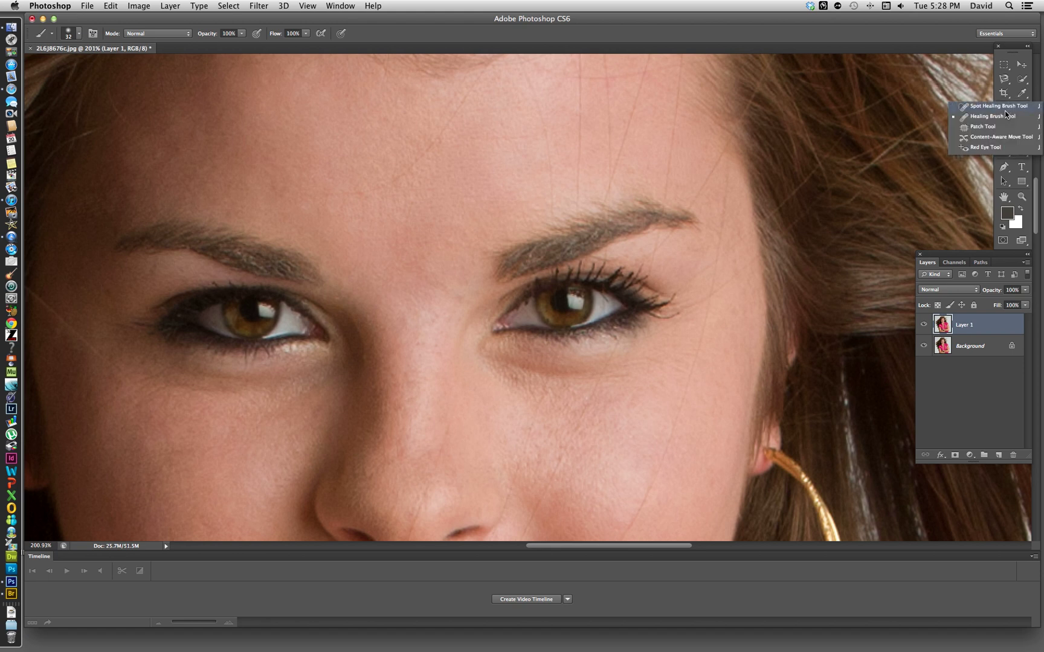
{"action": "left_click", "coordinate": [1009, 117]}
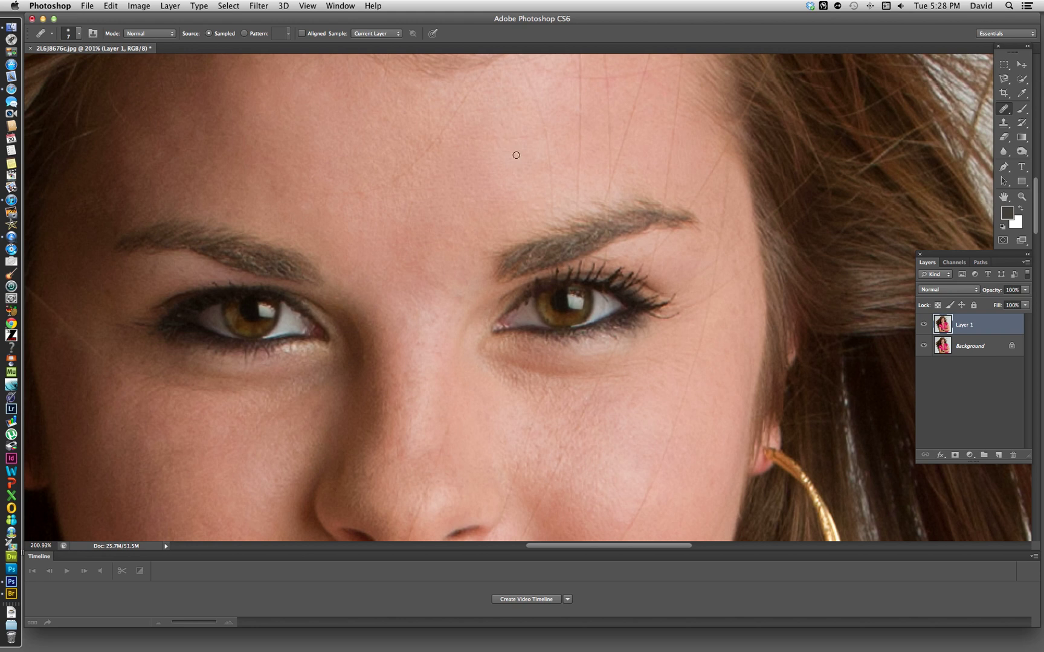
{"action": "scroll", "coordinate": [471, 112], "scroll_direction": "up", "scroll_amount": 5}
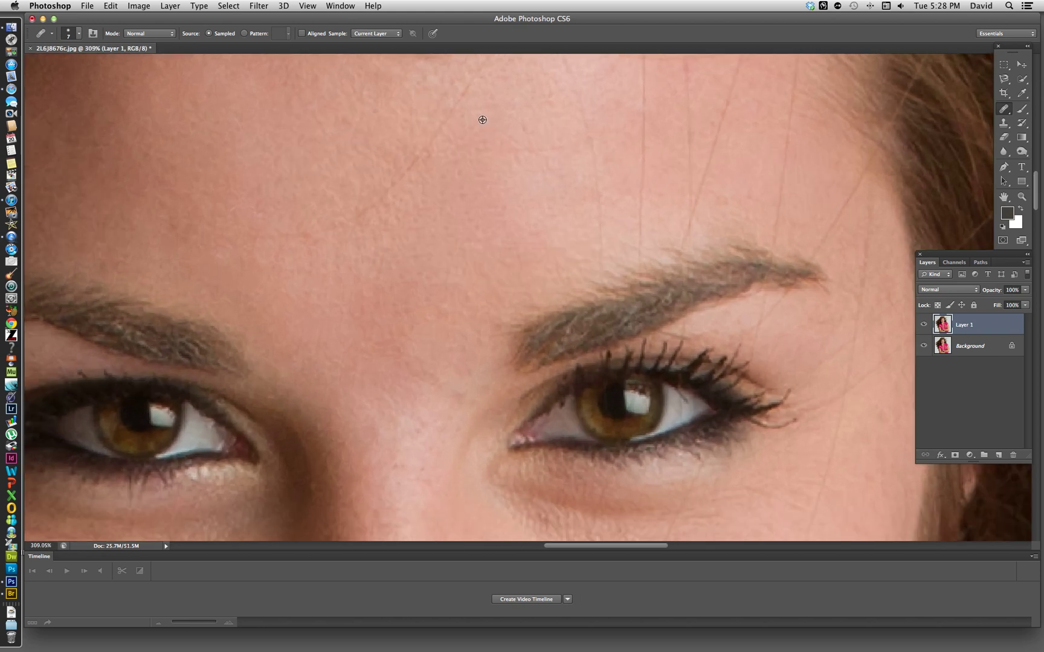
{"action": "scroll", "coordinate": [482, 119], "scroll_direction": "up", "scroll_amount": 2}
{"action": "left_click_drag", "start_coordinate": [521, 108], "coordinate": [590, 179]}
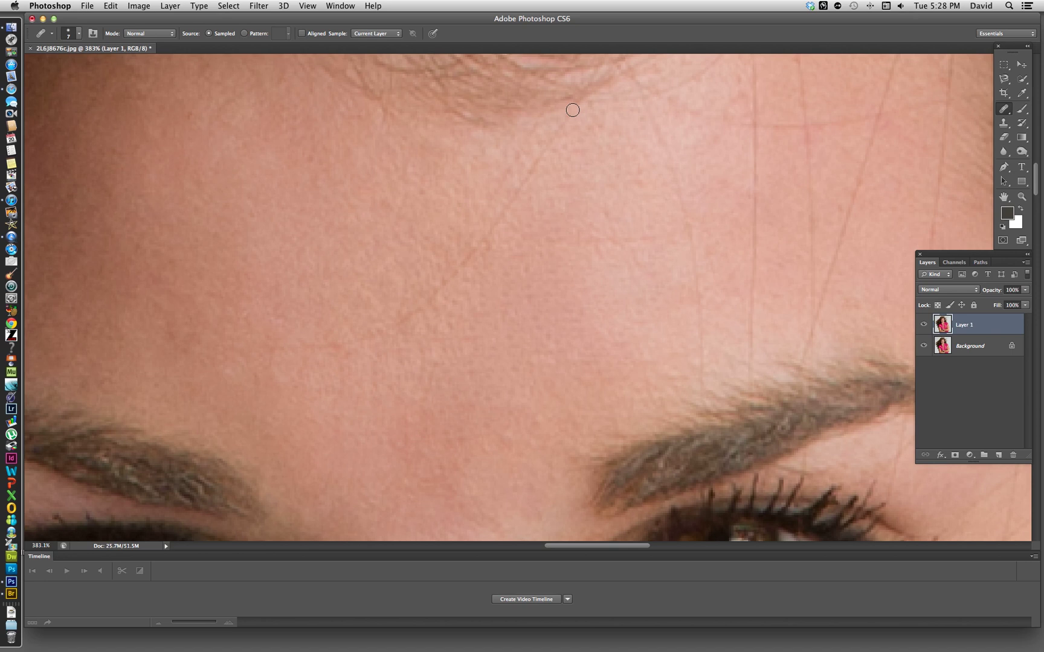
{"action": "mouse_move", "coordinate": [572, 110]}
{"action": "left_mouse_down"}
{"action": "mouse_move", "coordinate": [482, 250]}
{"action": "mouse_move", "coordinate": [426, 302]}
{"action": "mouse_move", "coordinate": [461, 279]}
{"action": "mouse_move", "coordinate": [471, 257]}
{"action": "mouse_move", "coordinate": [393, 324]}
{"action": "mouse_move", "coordinate": [347, 342]}
{"action": "mouse_move", "coordinate": [274, 347]}
{"action": "left_mouse_up"}
{"action": "scroll", "coordinate": [591, 119], "scroll_direction": "right", "scroll_amount": 2}
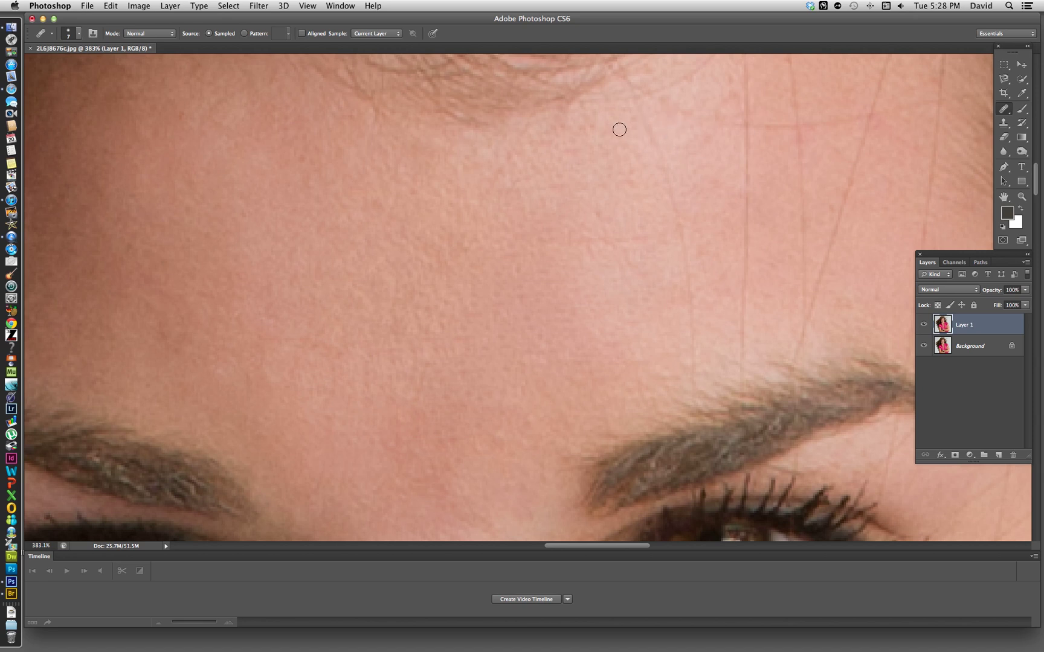
{"action": "scroll", "coordinate": [619, 128], "scroll_direction": "left", "scroll_amount": 2}
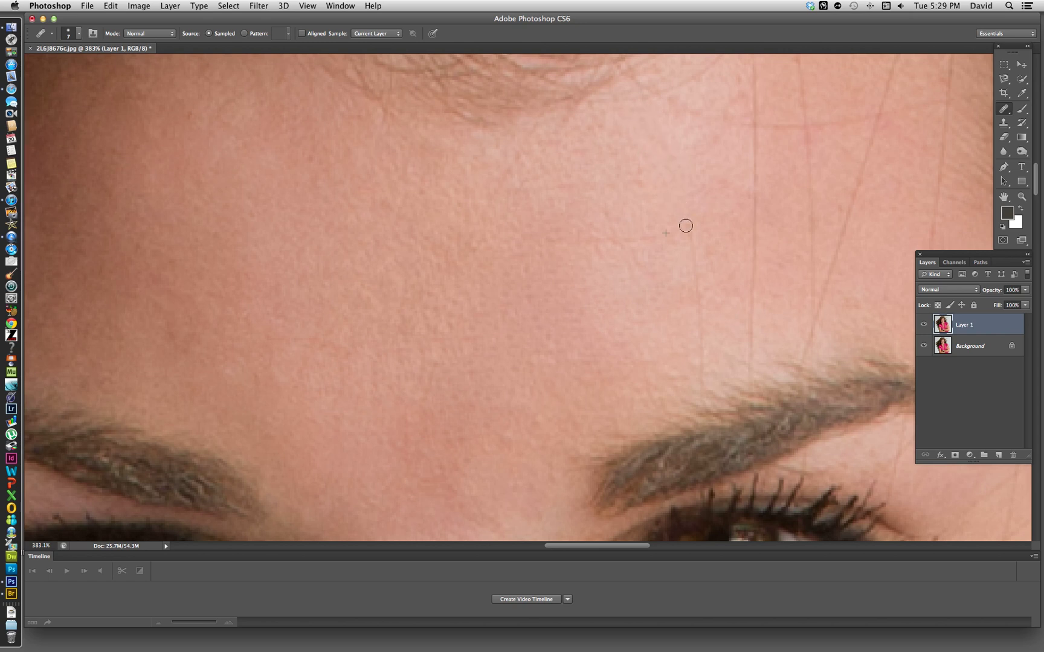
{"action": "left_click_drag", "start_coordinate": [693, 269], "coordinate": [702, 379]}
Heal the long stray hairs on the skin between the outer eye corner and the hairline, using nearby clean skin as source.
{"action": "left_click_drag", "start_coordinate": [720, 258], "coordinate": [487, 160]}
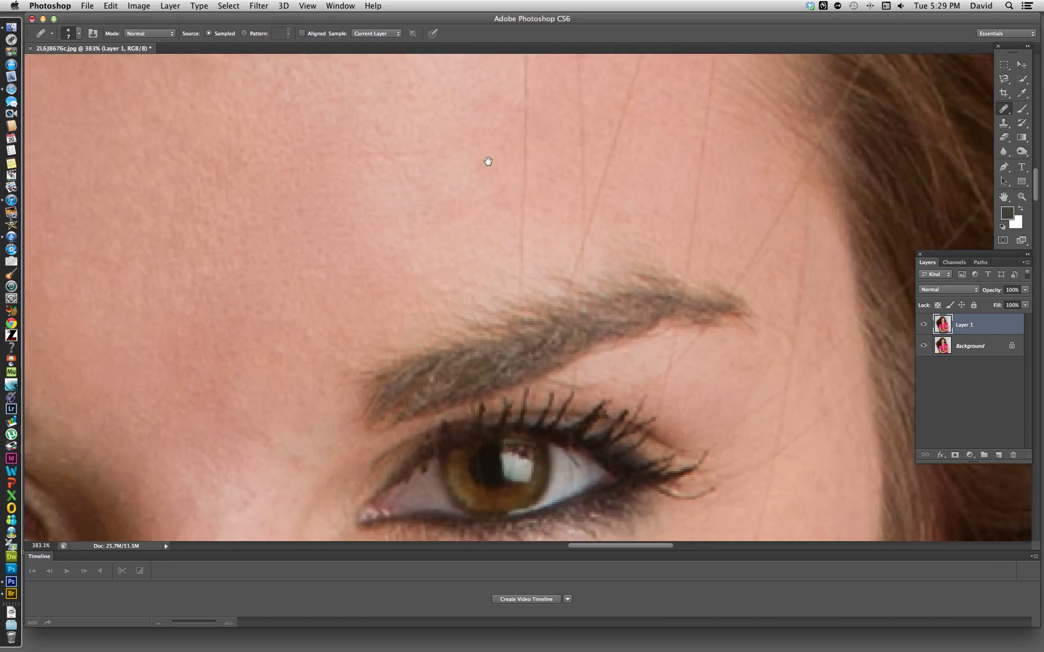
{"action": "left_click_drag", "start_coordinate": [674, 224], "coordinate": [569, 159]}
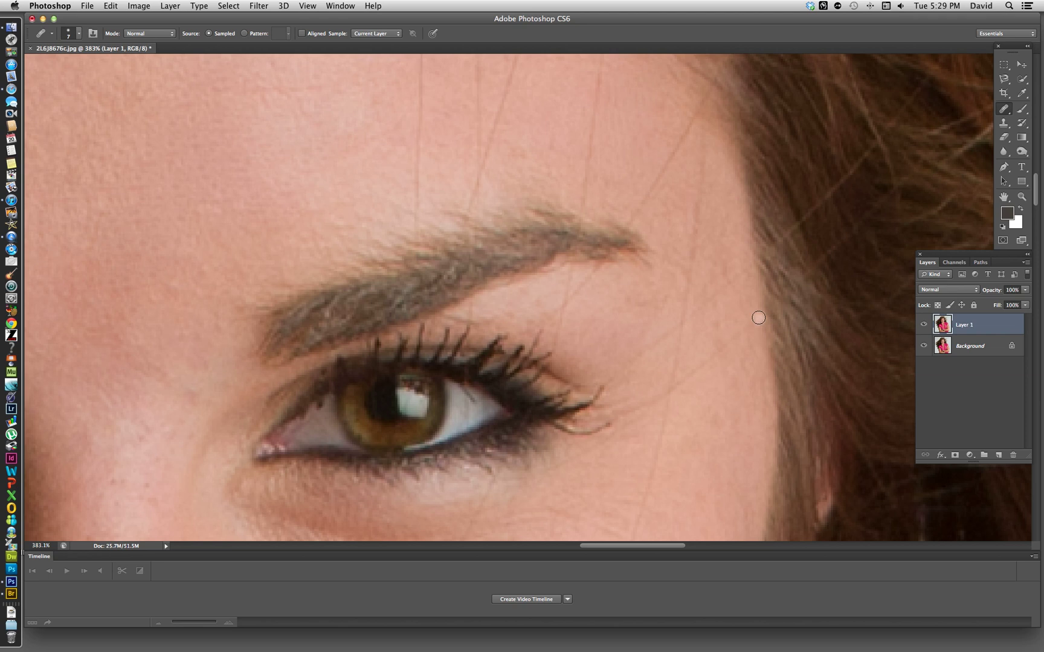
{"action": "left_click", "coordinate": [758, 353], "text": "alt"}
{"action": "left_click_drag", "start_coordinate": [750, 329], "coordinate": [737, 338]}
{"action": "mouse_move", "coordinate": [760, 369]}
{"action": "left_mouse_down"}
{"action": "mouse_move", "coordinate": [729, 316]}
{"action": "mouse_move", "coordinate": [713, 327]}
{"action": "left_mouse_up"}
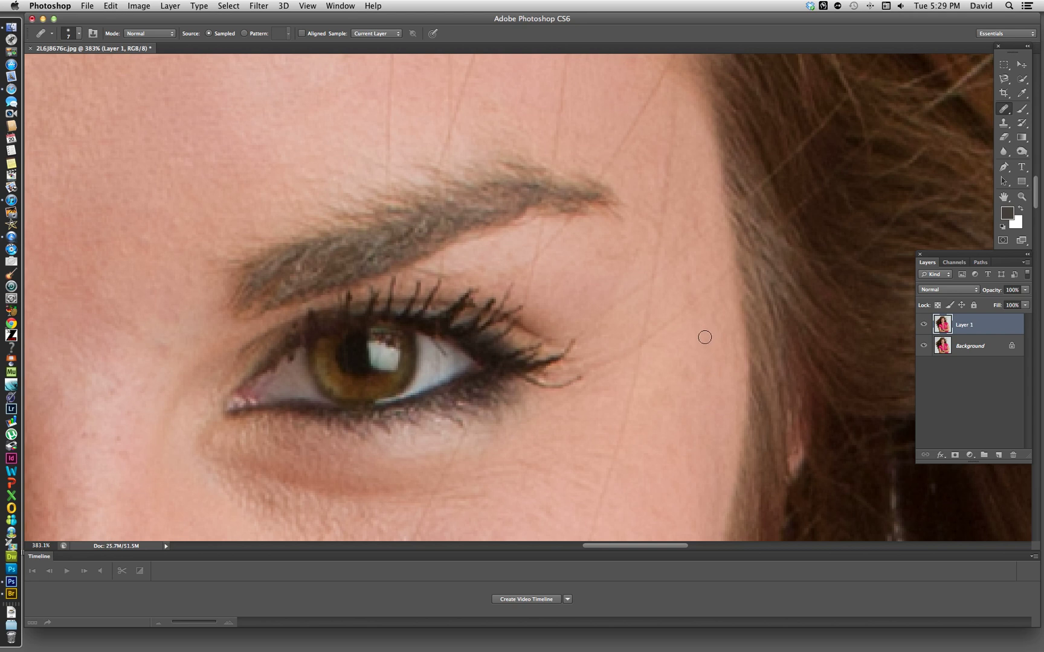
{"action": "mouse_move", "coordinate": [731, 275]}
{"action": "left_mouse_down"}
{"action": "mouse_move", "coordinate": [733, 263]}
{"action": "mouse_move", "coordinate": [672, 320]}
{"action": "left_mouse_up"}
{"action": "key", "text": "super+alt+z"}
{"action": "left_click", "coordinate": [672, 286], "text": "alt"}
{"action": "left_click_drag", "start_coordinate": [654, 292], "coordinate": [599, 522]}
Heal the remaining fine hairs around the outer end of the eyebrow and on the temple with freshly sampled skin.
{"action": "scroll", "coordinate": [727, 247], "scroll_direction": "up", "scroll_amount": 3}
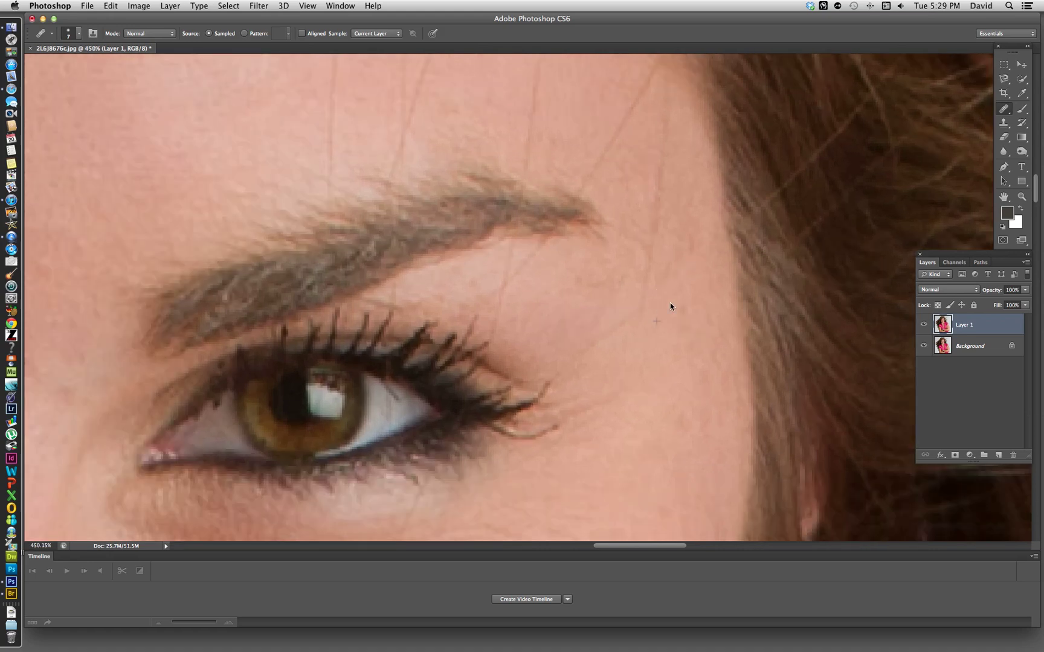
{"action": "left_click", "coordinate": [694, 346]}
{"action": "left_click", "coordinate": [660, 335], "text": "alt"}
{"action": "left_click_drag", "start_coordinate": [643, 305], "coordinate": [568, 366]}
{"action": "left_click", "coordinate": [680, 240], "text": "alt"}
{"action": "mouse_move", "coordinate": [654, 252]}
{"action": "left_mouse_down"}
{"action": "mouse_move", "coordinate": [669, 155]}
{"action": "mouse_move", "coordinate": [648, 294]}
{"action": "left_mouse_up"}
{"action": "left_click", "coordinate": [689, 155], "text": "alt"}
{"action": "left_click_drag", "start_coordinate": [669, 154], "coordinate": [673, 199]}
{"action": "mouse_move", "coordinate": [626, 113]}
{"action": "left_mouse_down"}
{"action": "mouse_move", "coordinate": [592, 163]}
{"action": "mouse_move", "coordinate": [612, 178]}
{"action": "left_mouse_up"}
Heal the two thin diagonal hairs on the skin just above the upper lip.
{"action": "left_click_drag", "start_coordinate": [655, 312], "coordinate": [695, 65]}
{"action": "scroll", "coordinate": [584, 400], "scroll_direction": "down", "scroll_amount": 15}
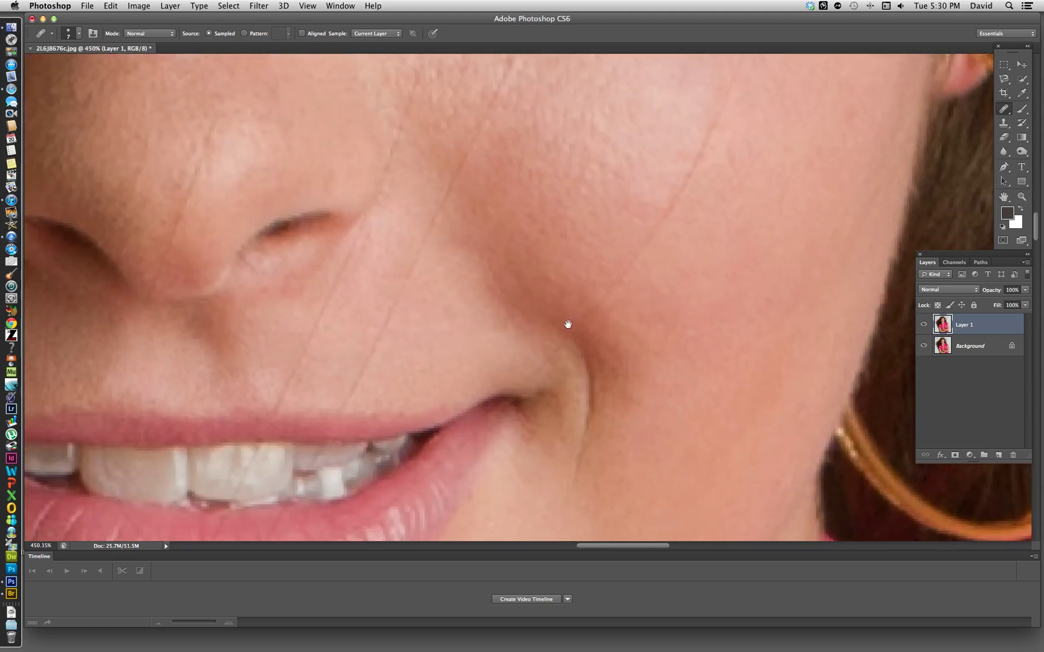
{"action": "scroll", "coordinate": [577, 181], "scroll_direction": "up", "scroll_amount": 6}
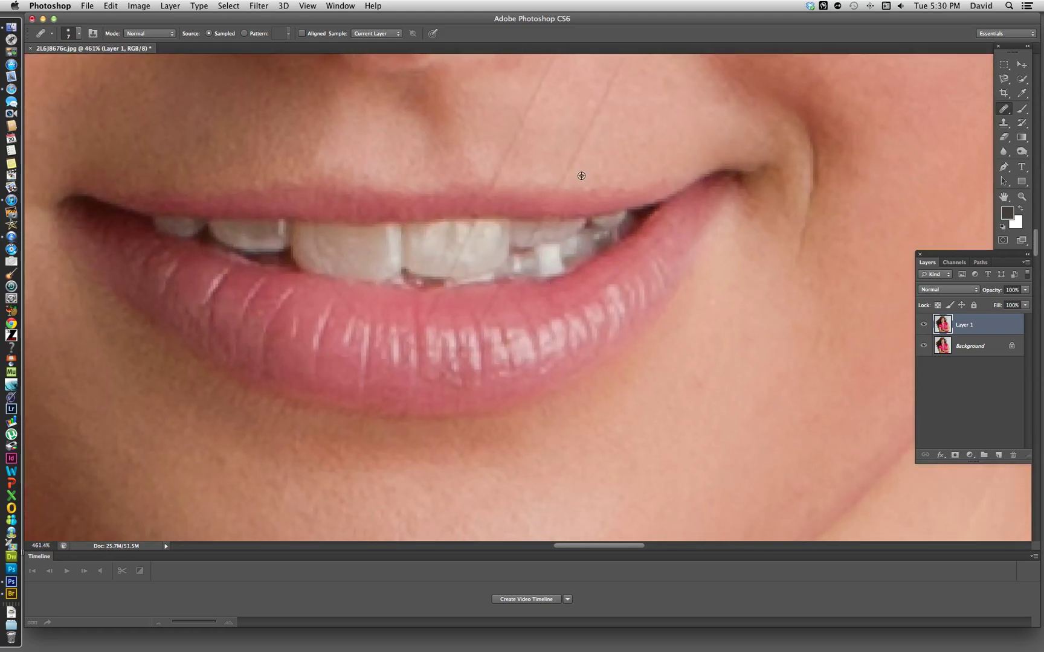
{"action": "scroll", "coordinate": [576, 192], "scroll_direction": "down", "scroll_amount": 5}
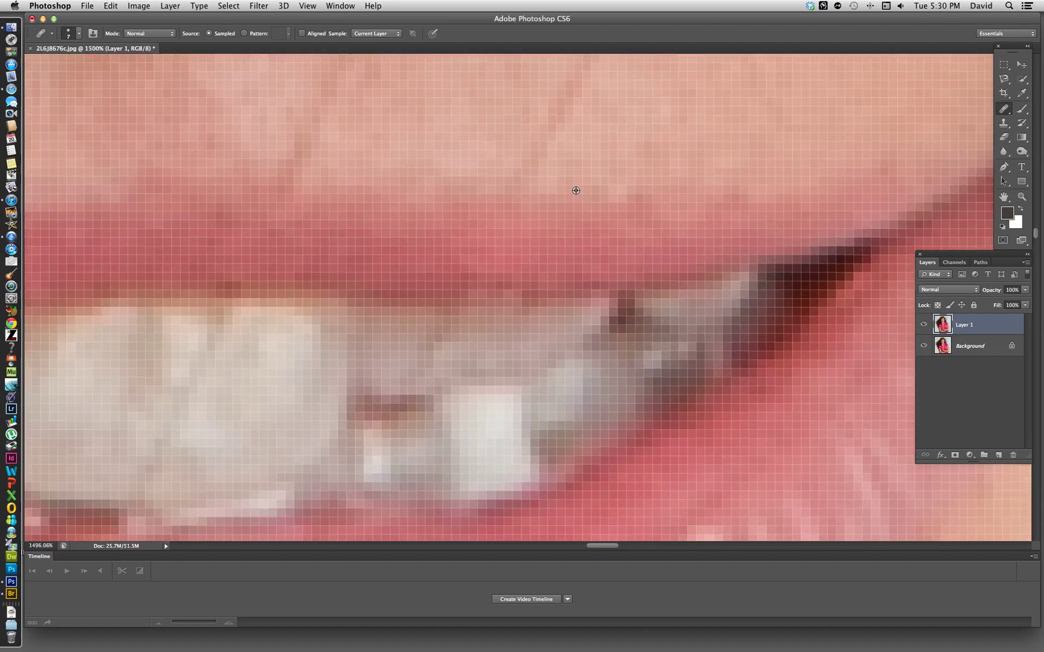
{"action": "scroll", "coordinate": [576, 190], "scroll_direction": "down", "scroll_amount": 3}
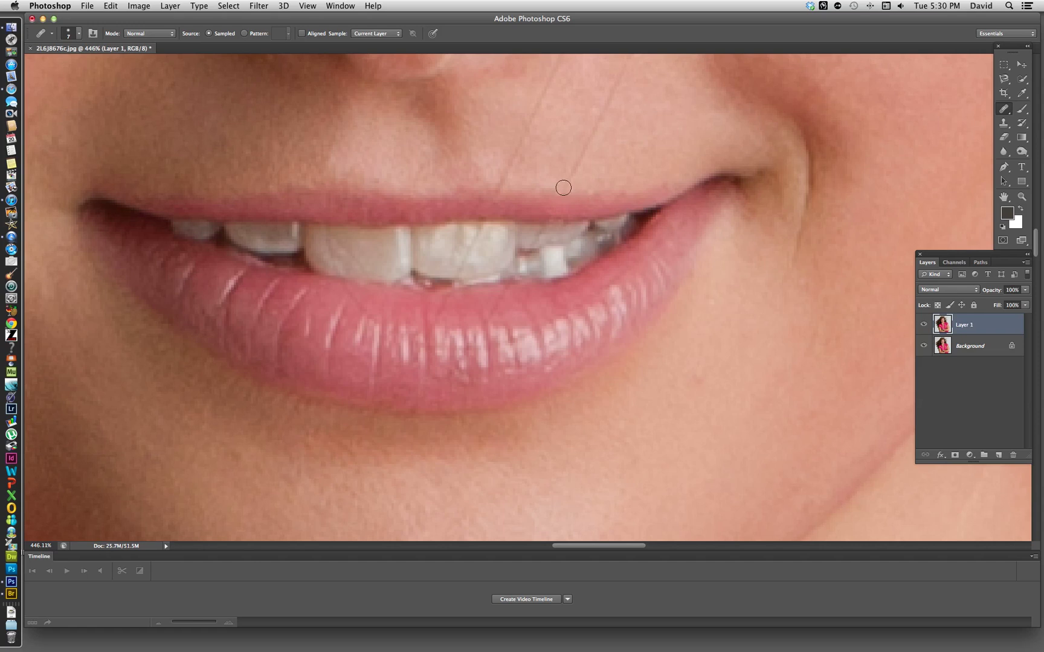
{"action": "left_click_drag", "start_coordinate": [562, 190], "coordinate": [604, 107]}
{"action": "left_click_drag", "start_coordinate": [494, 186], "coordinate": [538, 111]}
Heal the hair line crossing the front tooth, sampling from a clean part of the teeth.
{"action": "left_click", "coordinate": [501, 223], "text": "alt"}
{"action": "left_click_drag", "start_coordinate": [482, 223], "coordinate": [464, 268]}
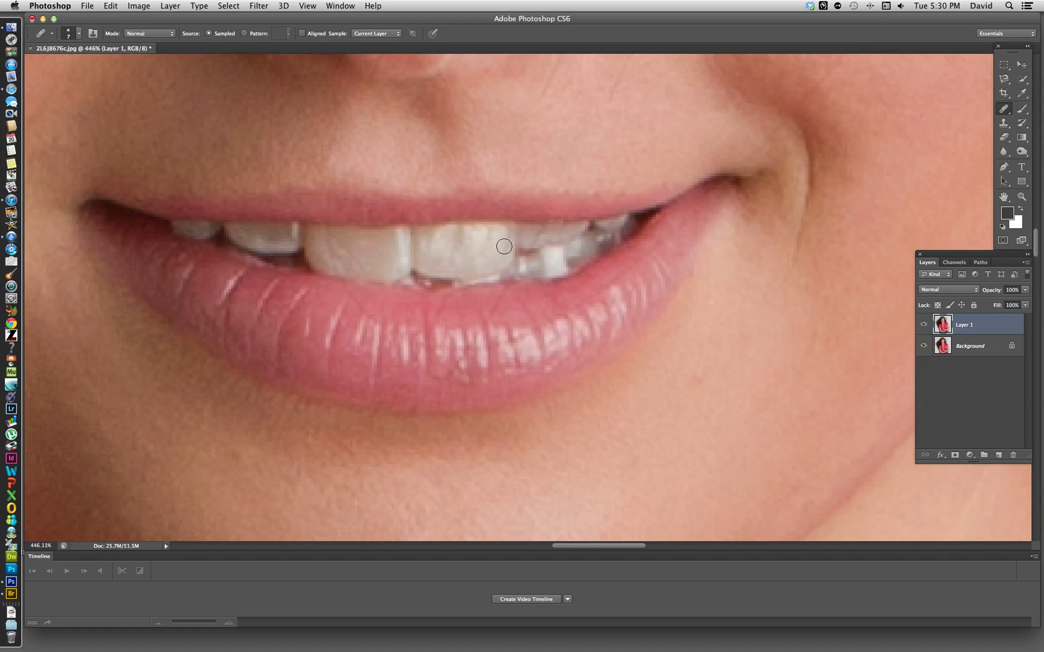
{"action": "left_click", "coordinate": [491, 267]}
Heal the stray hair crossing the tip of the nose and check the retouching across the whole face.
{"action": "scroll", "coordinate": [701, 331], "scroll_direction": "up", "scroll_amount": 10}
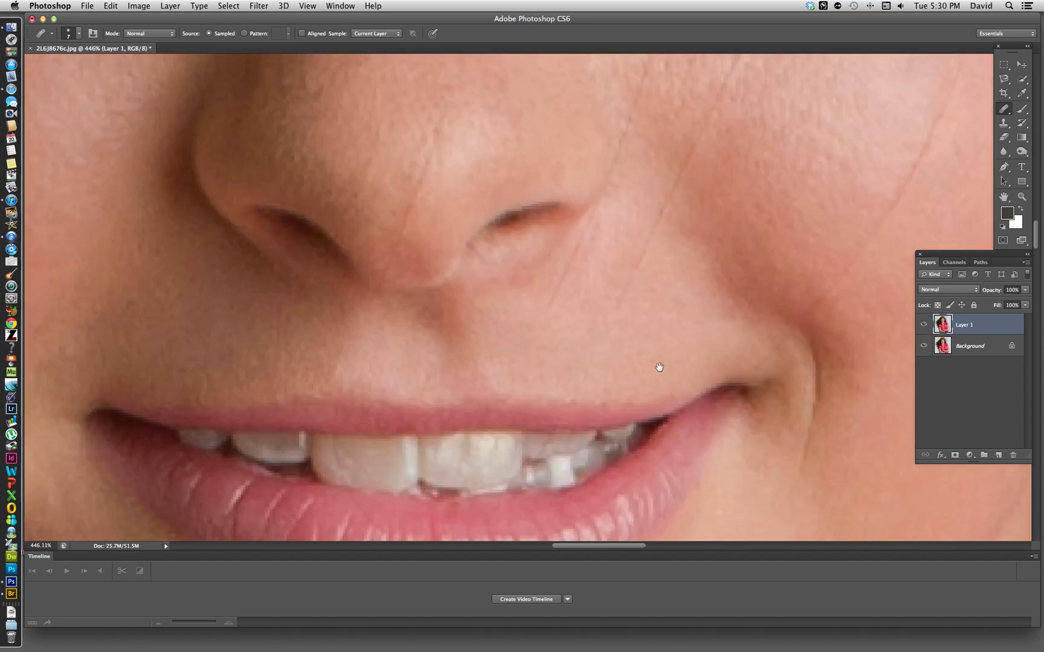
{"action": "scroll", "coordinate": [581, 243], "scroll_direction": "up", "scroll_amount": 2}
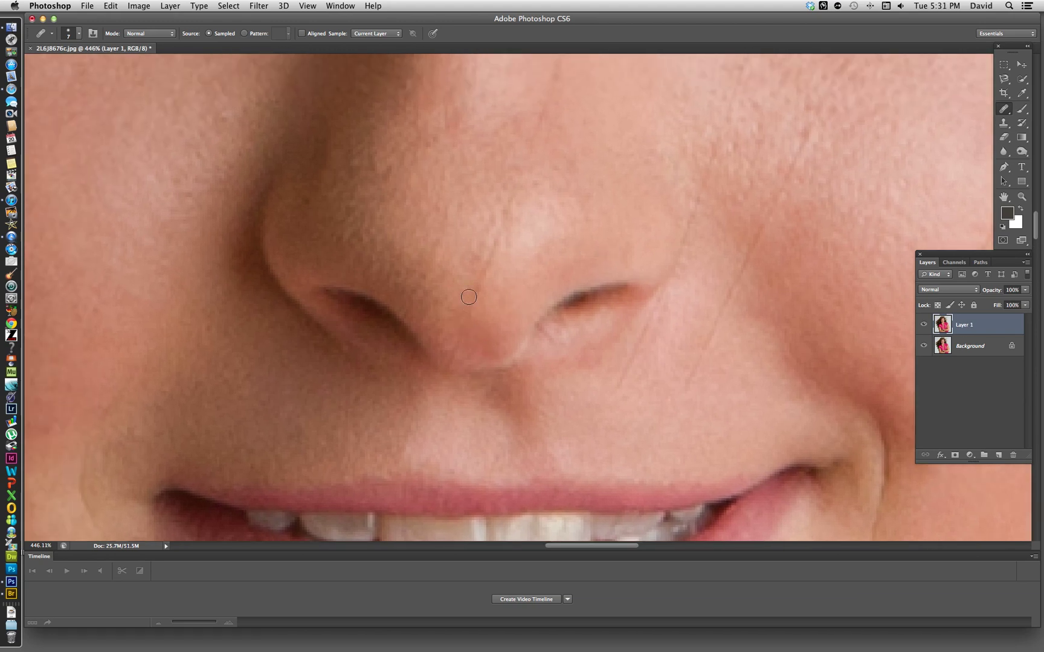
{"action": "mouse_move", "coordinate": [470, 294]}
{"action": "left_mouse_down"}
{"action": "mouse_move", "coordinate": [525, 169]}
{"action": "mouse_move", "coordinate": [503, 201]}
{"action": "mouse_move", "coordinate": [481, 293]}
{"action": "left_mouse_up"}
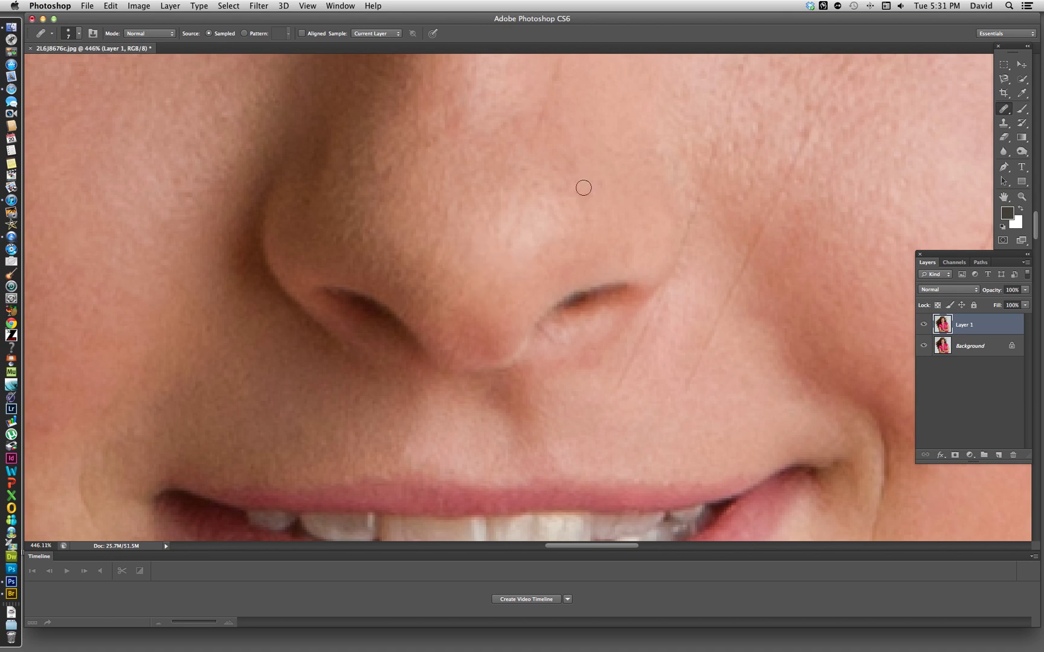
{"action": "left_click_drag", "start_coordinate": [584, 188], "coordinate": [576, 385]}
{"action": "scroll", "coordinate": [540, 314], "scroll_direction": "down", "scroll_amount": 1}
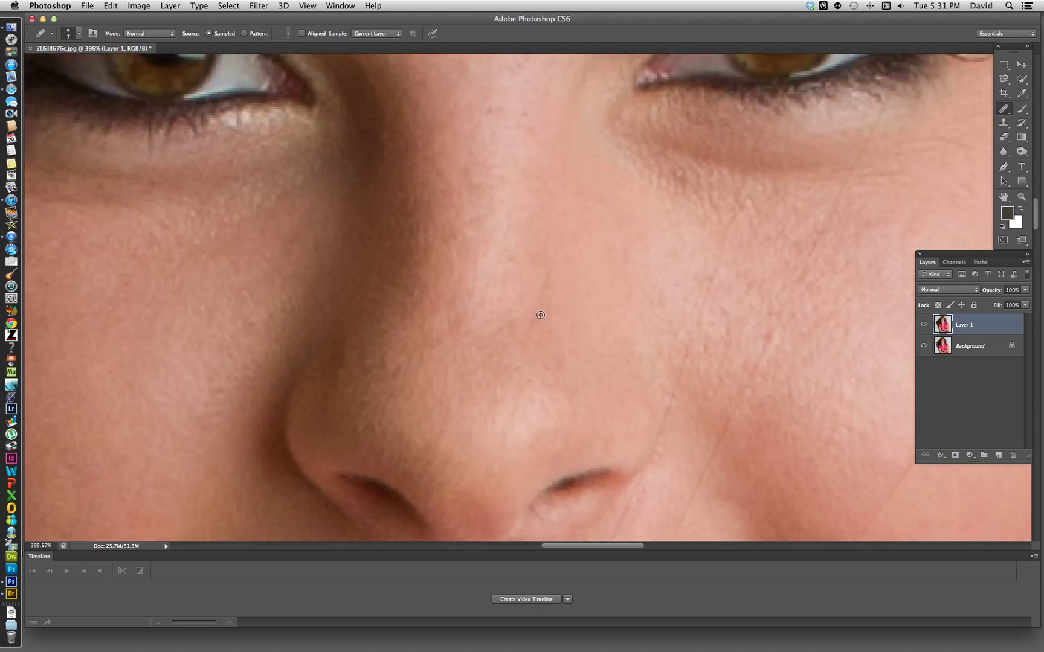
{"action": "scroll", "coordinate": [541, 314], "scroll_direction": "down", "scroll_amount": 3}
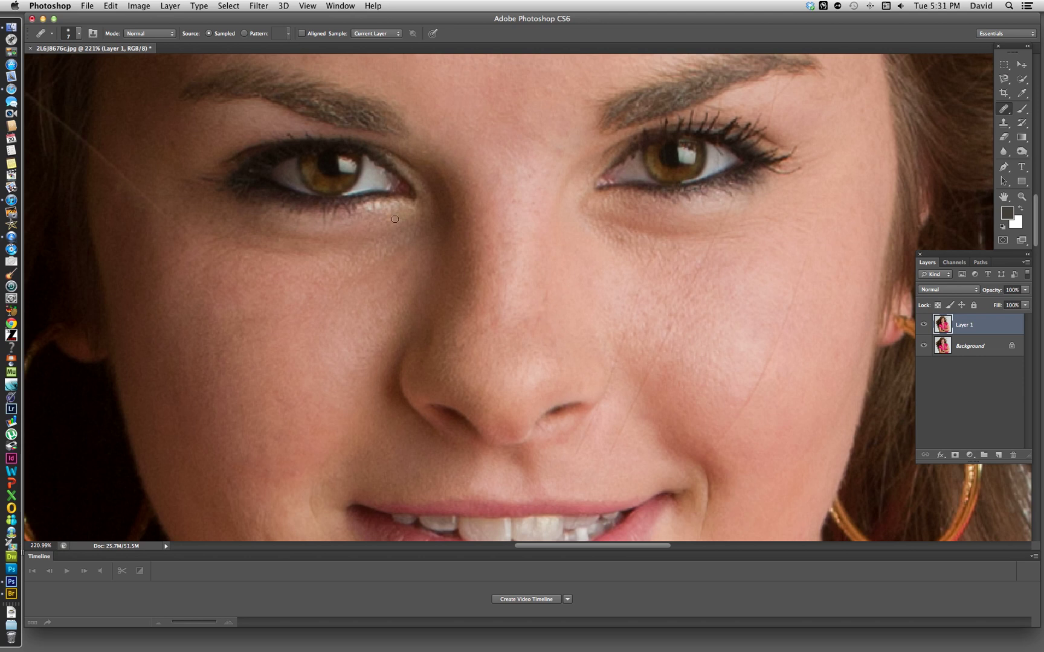
{"action": "scroll", "coordinate": [480, 236], "scroll_direction": "down", "scroll_amount": 3}
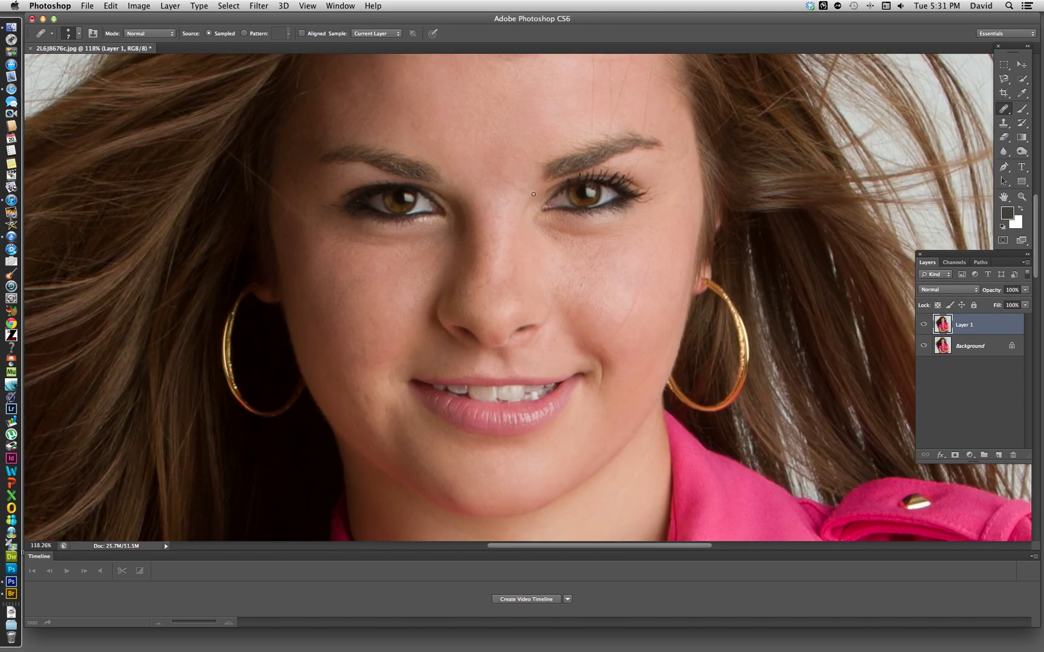